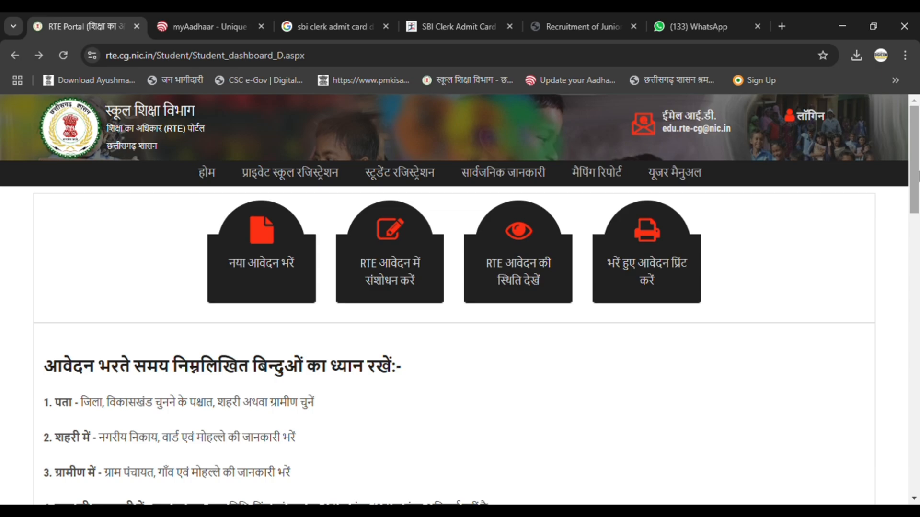
Step: Review the application instructions and open the new application form (नया आवेदन भरें)
left_click_drag(916, 176, 917, 235)
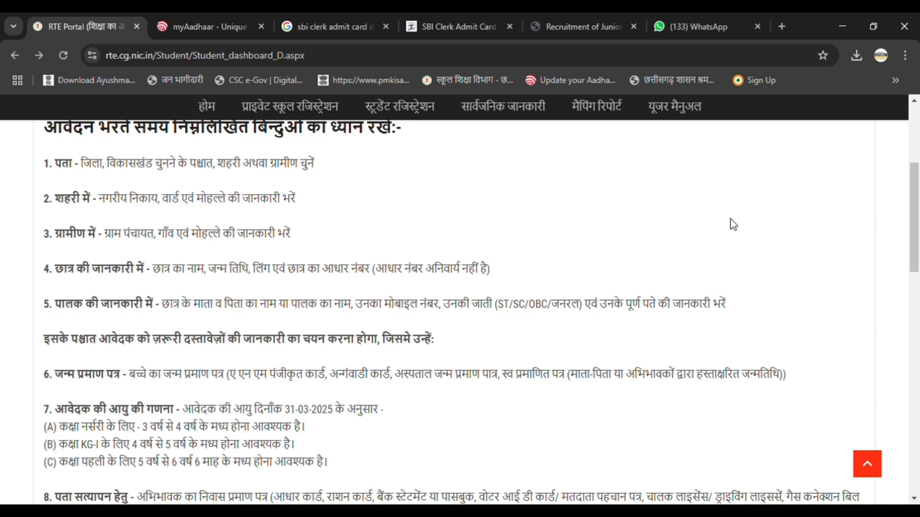
scroll(730, 219, "up", 5)
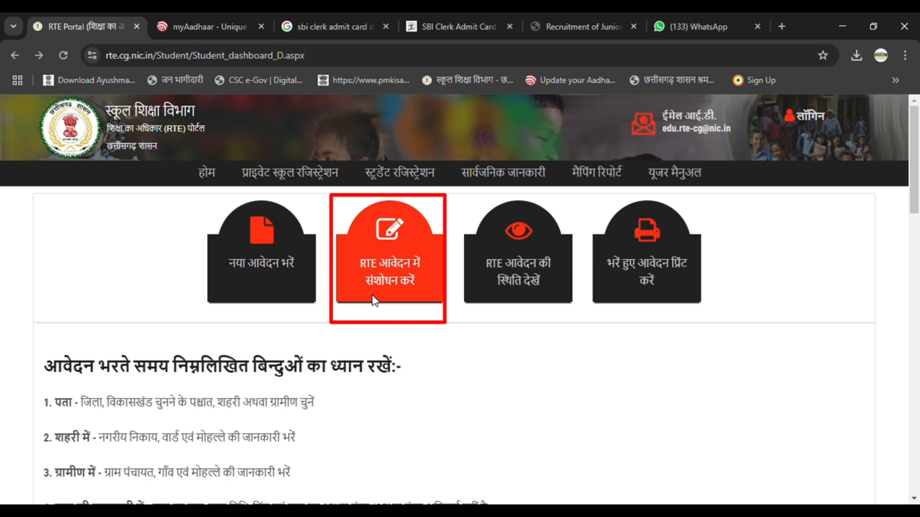
left_click(278, 273)
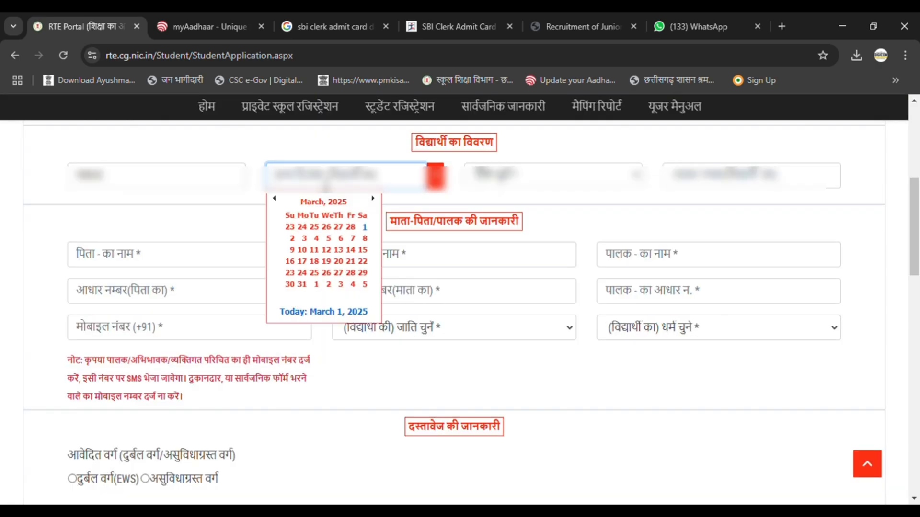
Step: Set the student's date of birth in the student details
left_click(331, 206)
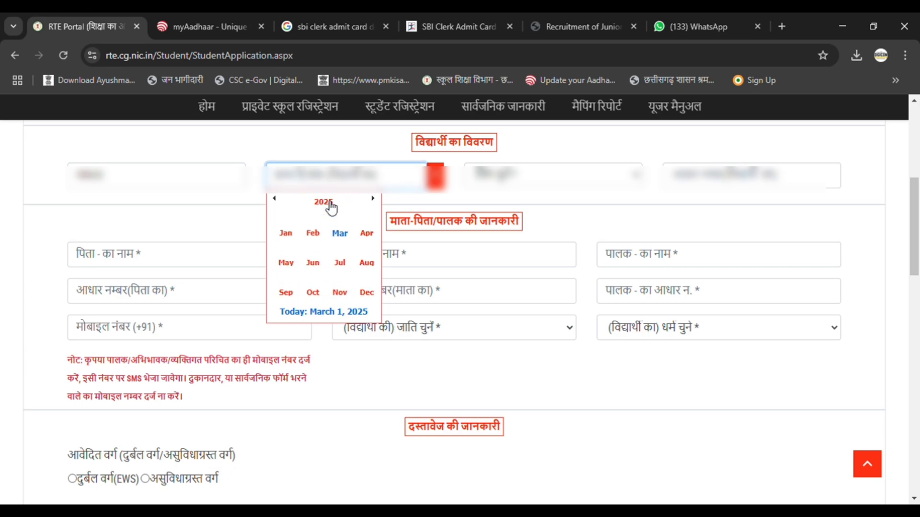
left_click(275, 199)
left_click(275, 199)
left_click(351, 238)
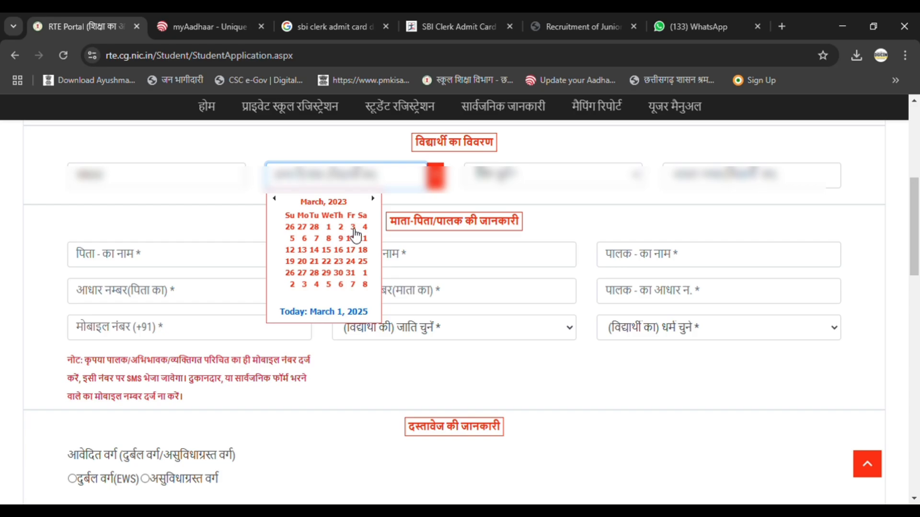
left_click(353, 228)
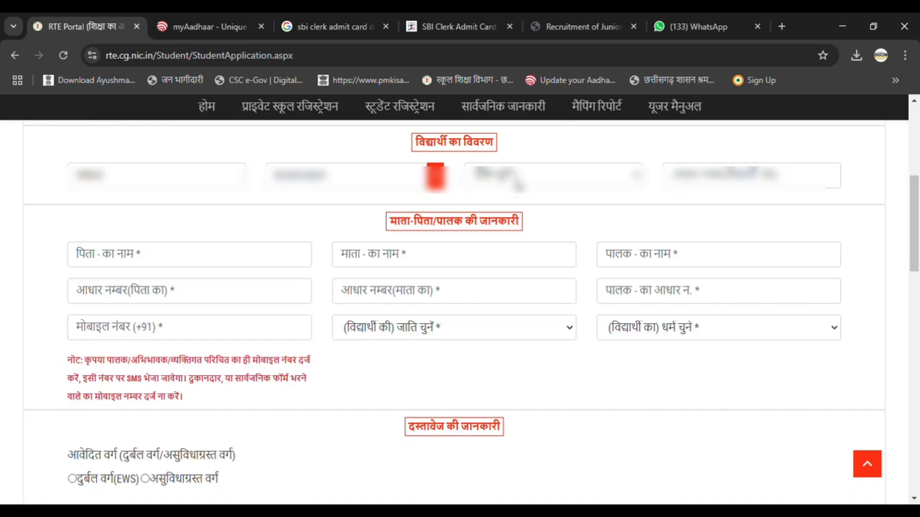
Step: Select the student's gender and enter the student's Aadhaar number
left_click(517, 184)
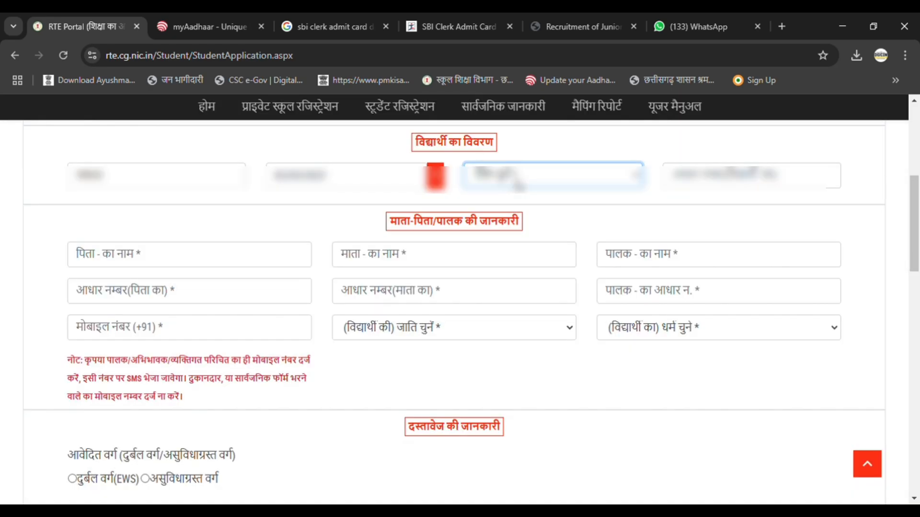
left_click(520, 220)
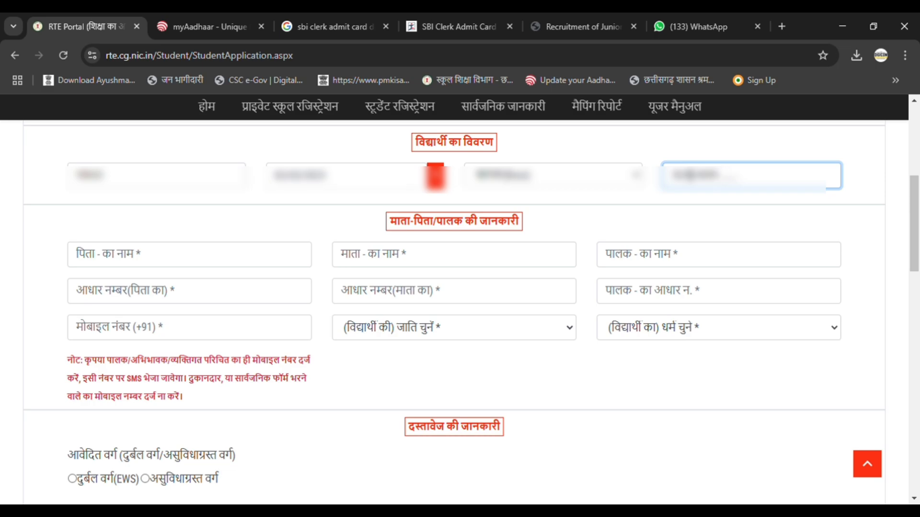
type("*****")
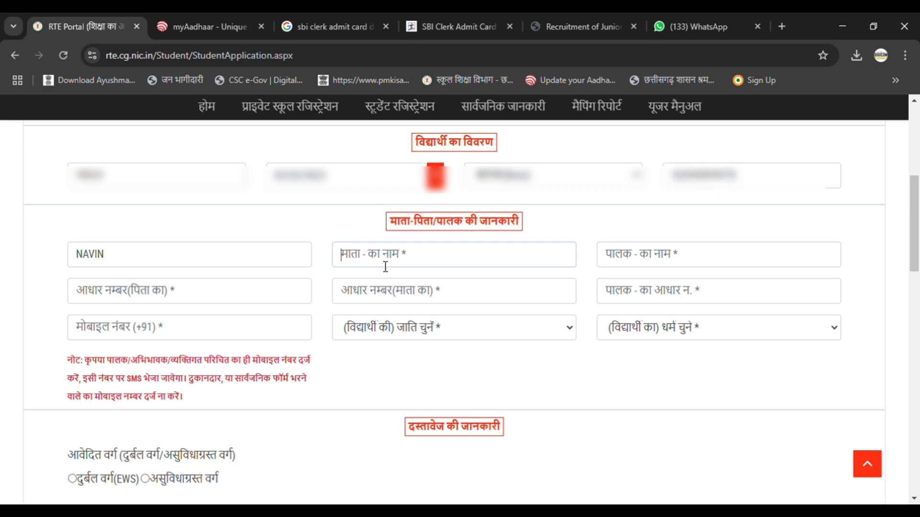
Step: Fill in the father's, mother's and guardian's names in the parent details
left_click(384, 267)
type("P")
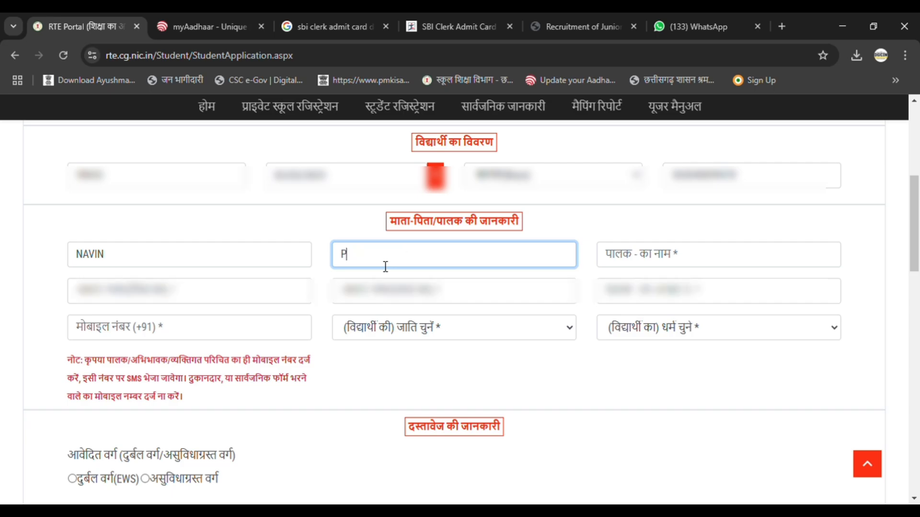
type("RIYA")
left_click(646, 257)
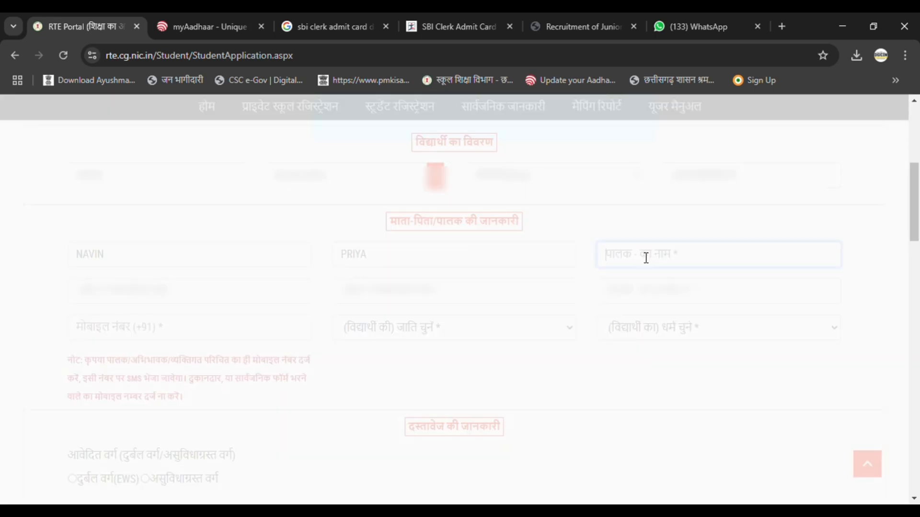
type("NA")
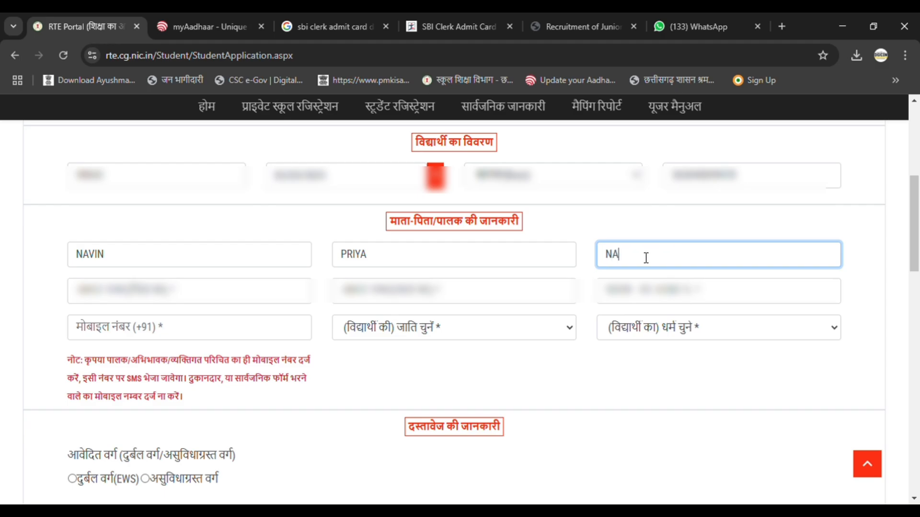
type("VIN")
Step: Enter the Aadhaar numbers of the father, mother and guardian
left_click(134, 290)
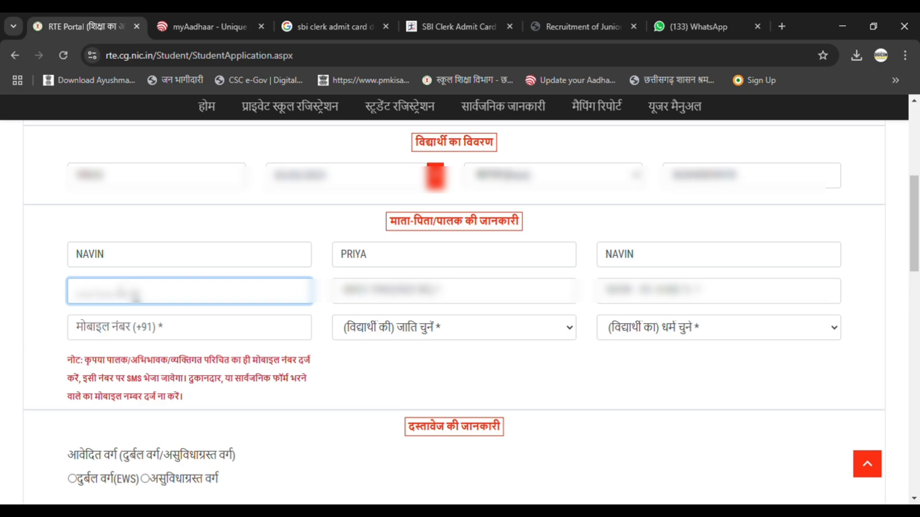
left_click(624, 302)
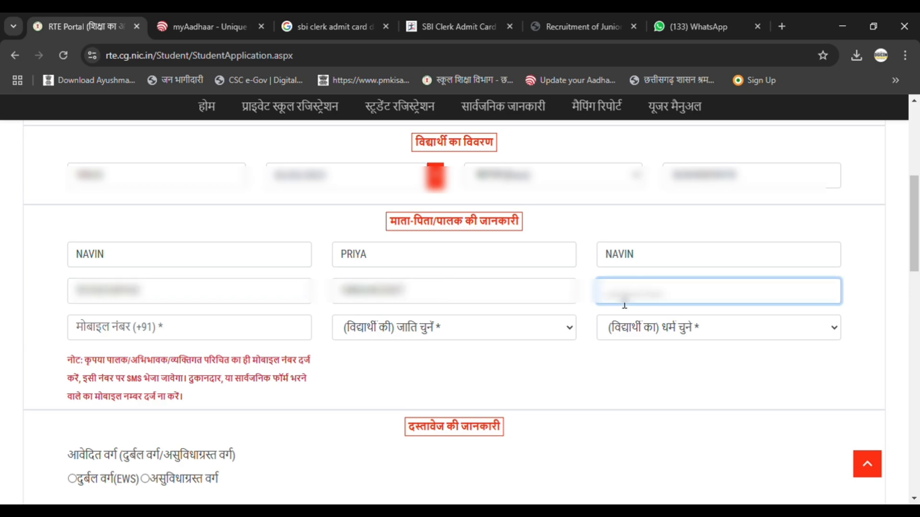
type("55555555555")
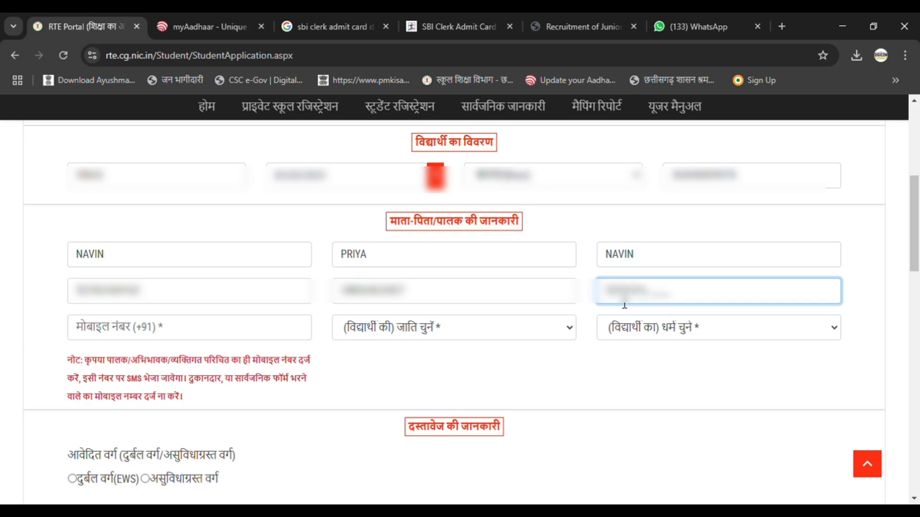
type("555")
Step: Enter the parent's mobile number in the parent details
left_click(203, 335)
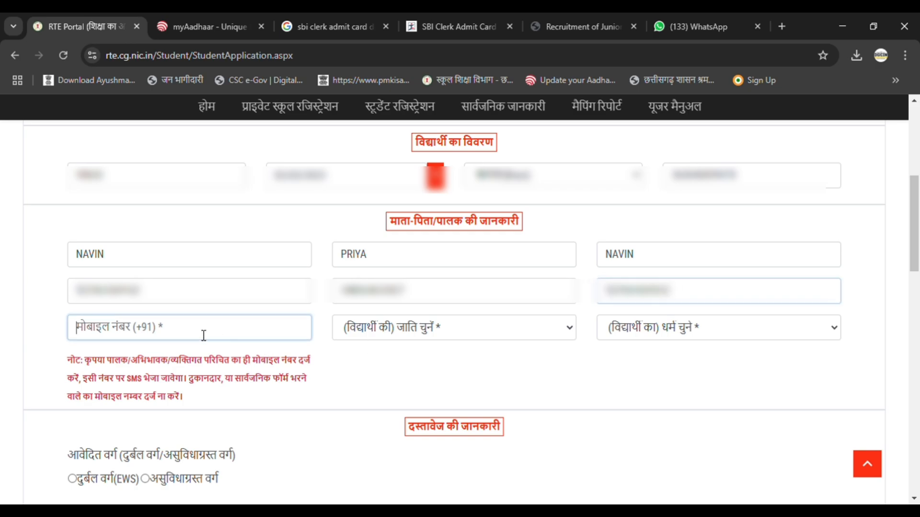
left_click(203, 335)
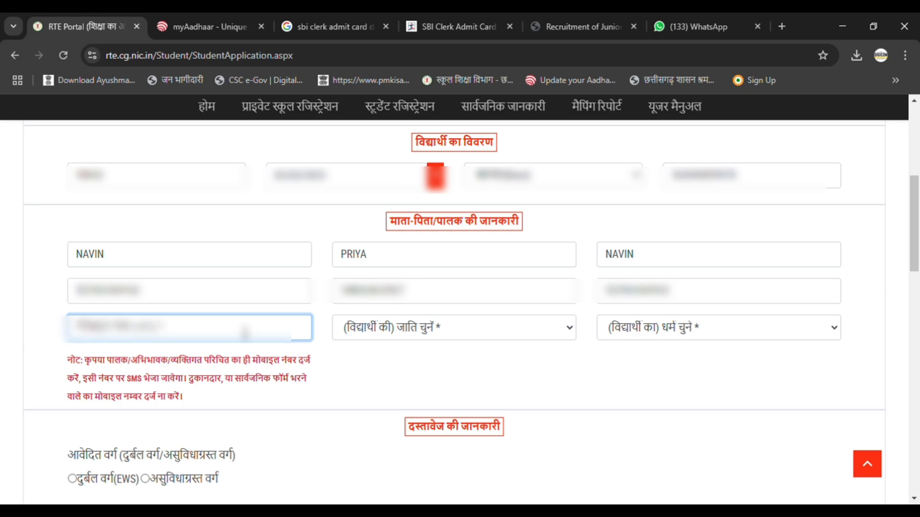
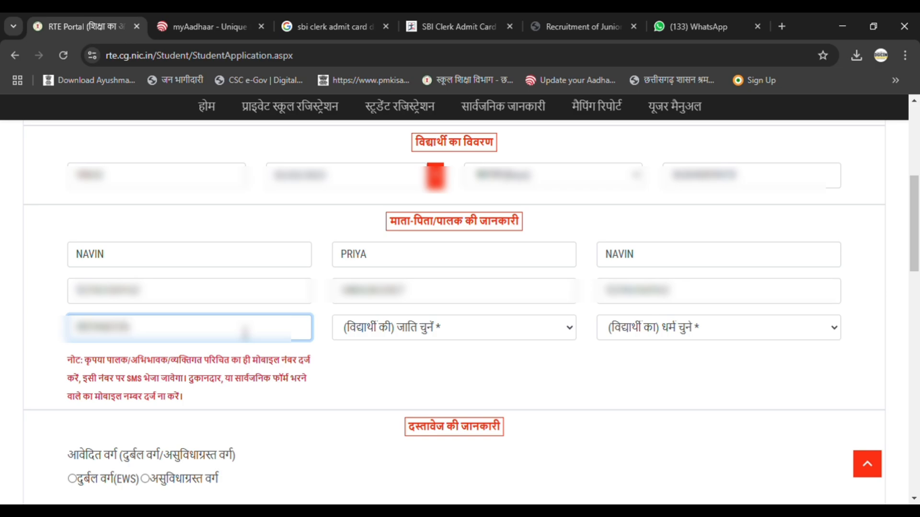
Step: Set the student's caste to अनुसूचित जाति(SC) and select the student's religion
left_click(388, 327)
left_click(393, 391)
left_click(412, 334)
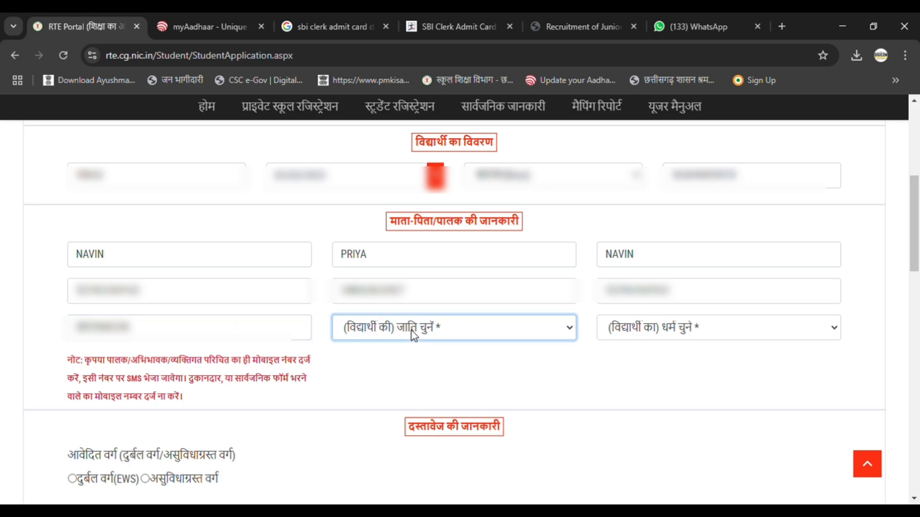
left_click(414, 376)
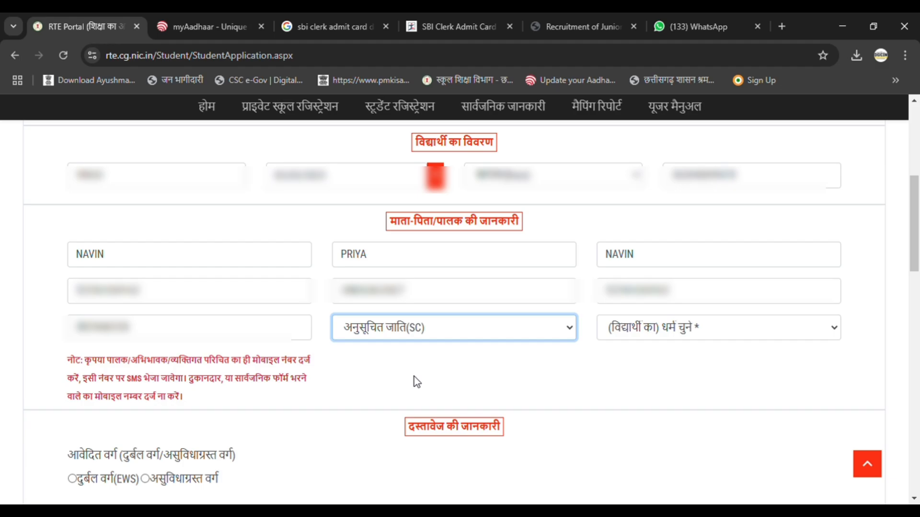
left_click(653, 335)
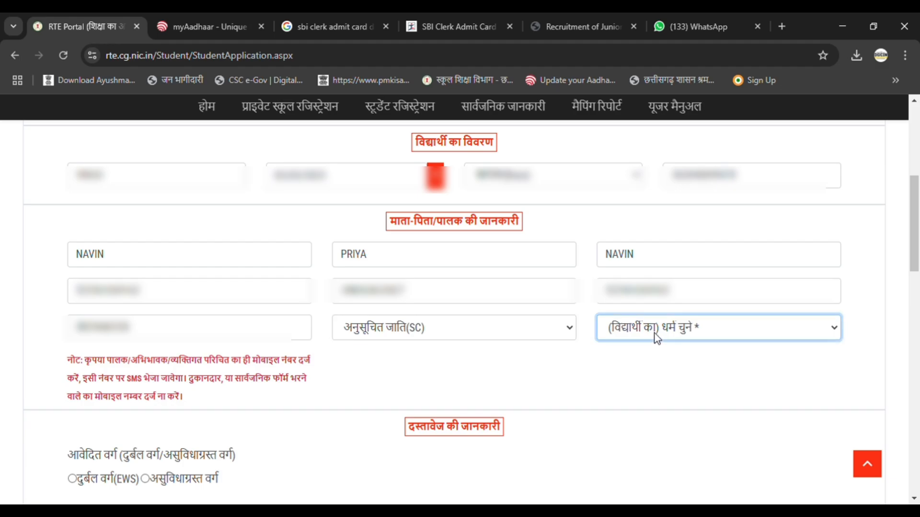
left_click(649, 370)
Step: Set the applied category in the document details to दुर्बल वर्ग(EWS)
scroll(559, 364, "down", 4)
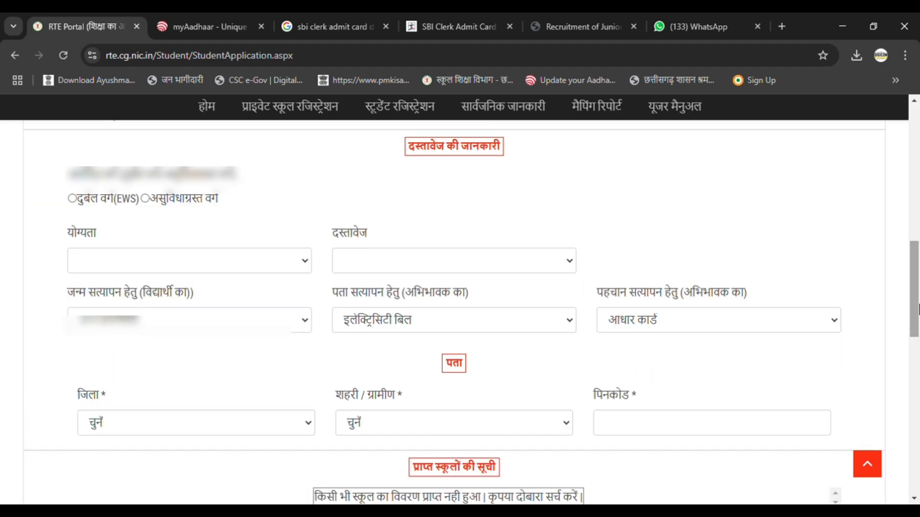
left_click(72, 199)
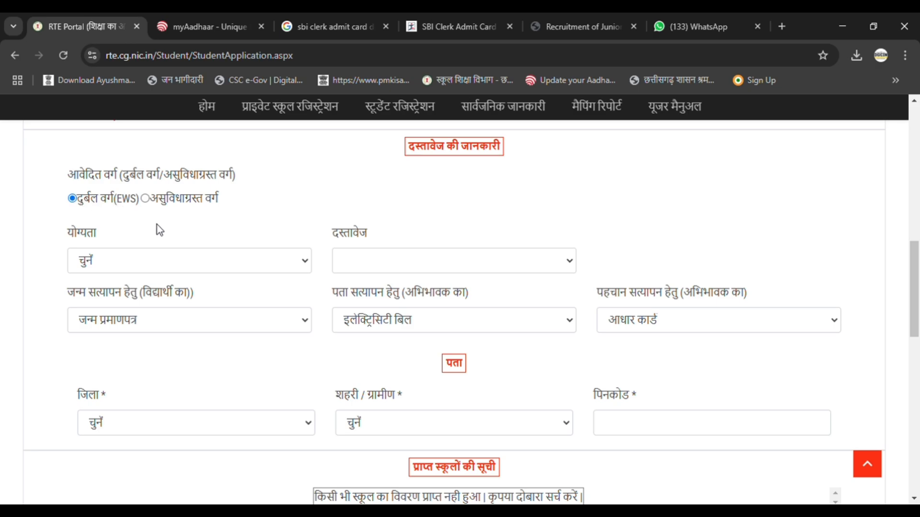
left_click(143, 260)
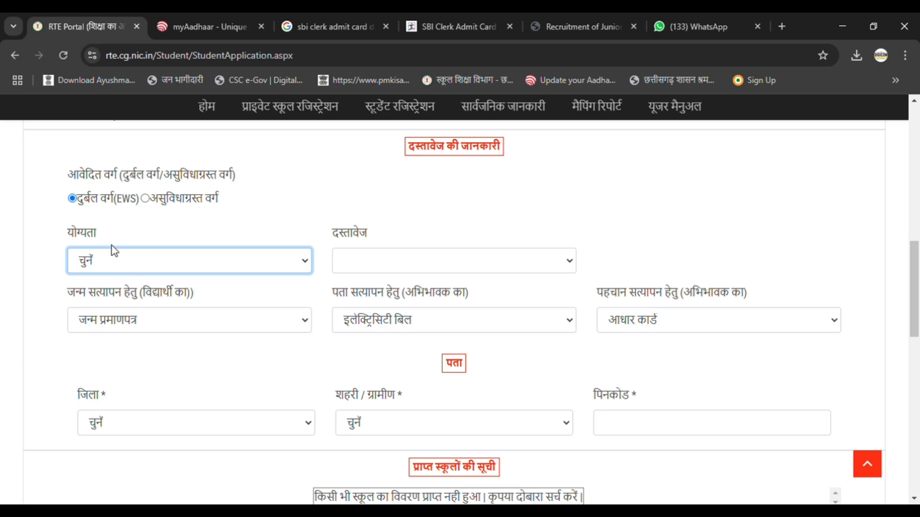
left_click(144, 198)
left_click(72, 198)
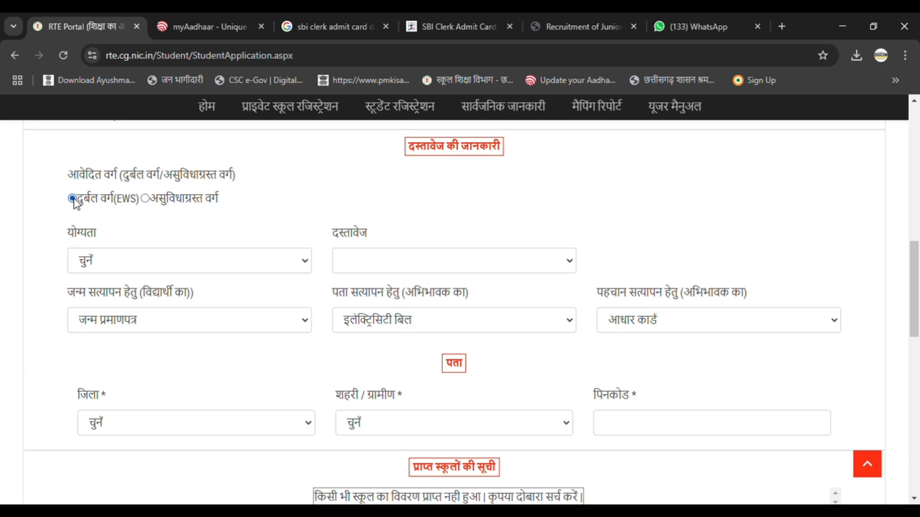
Step: Set both the eligibility (योग्यता) and the document (दस्तावेज) to बी.पी.एल सर्वे सूची (2002-03/2007-08)
left_click(121, 263)
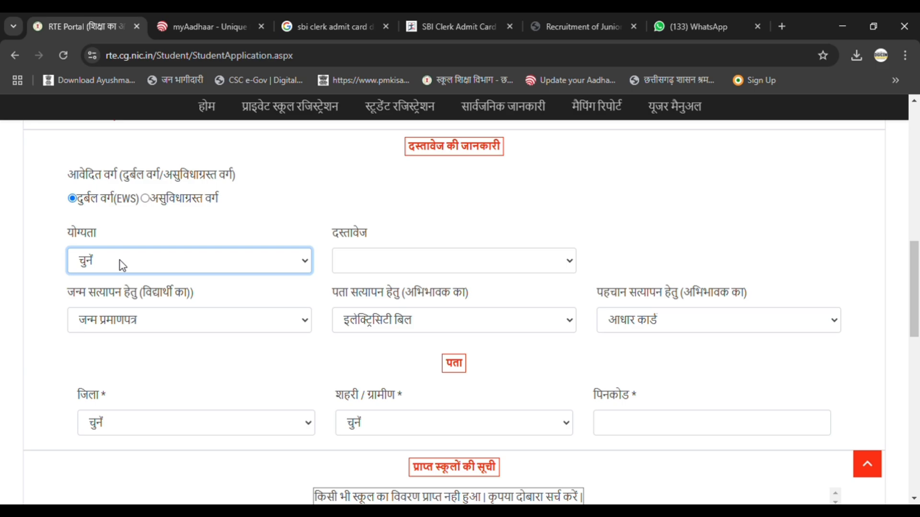
left_click(154, 309)
left_click(392, 272)
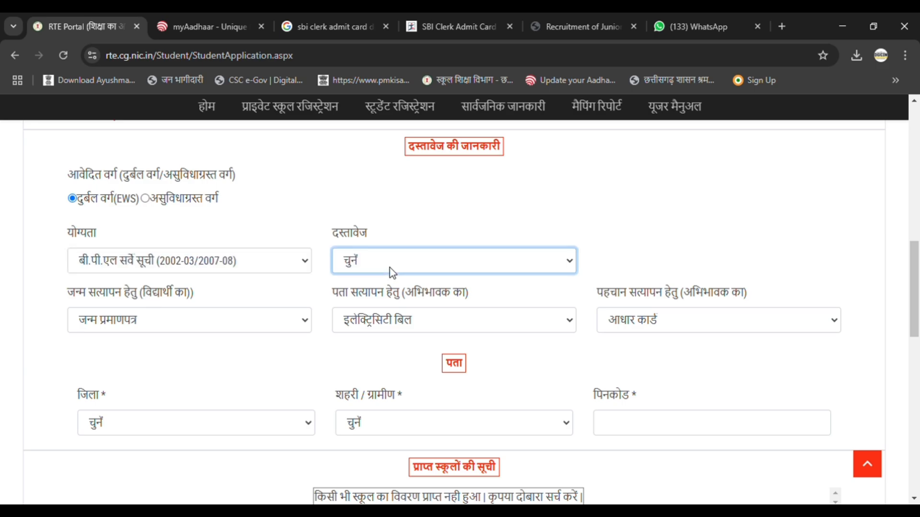
left_click(392, 306)
Step: Enter the BPL survey list number (बी.पी.एल सर्वे सूची नंबर)
left_click(632, 267)
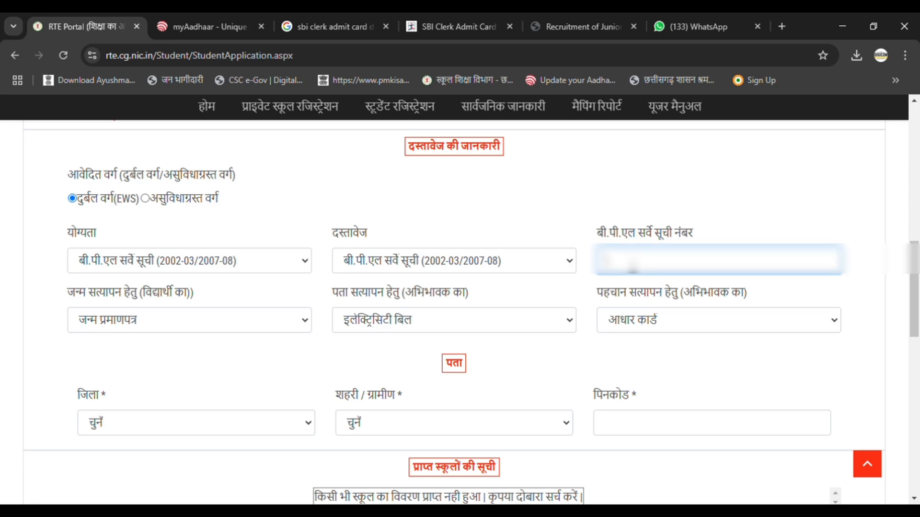
type("1234567890123")
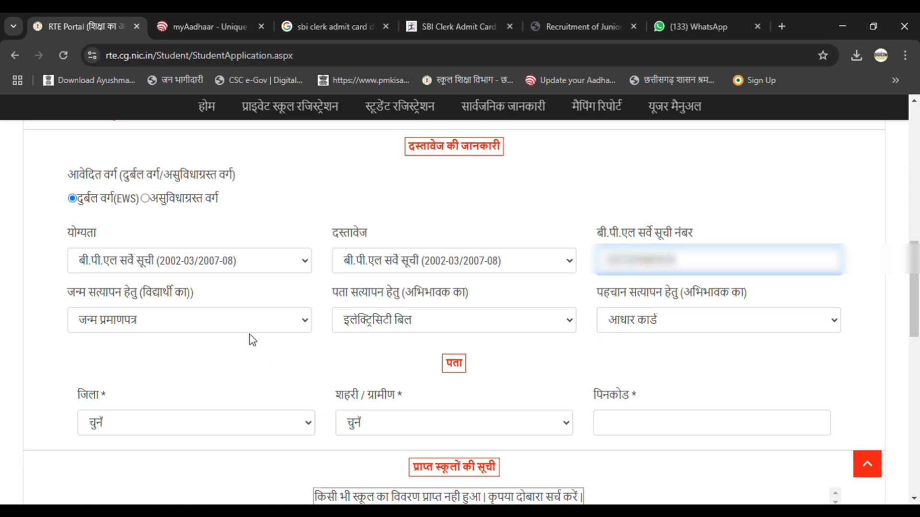
Step: Keep जन्म प्रमाणपत्र as the student's birth proof and set the guardian's address proof to आधार कार्ड
left_click(219, 338)
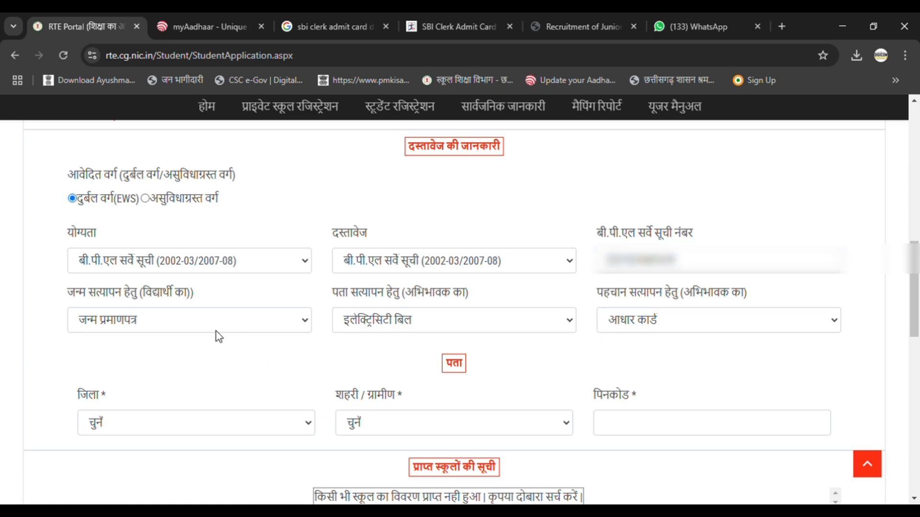
left_click(197, 326)
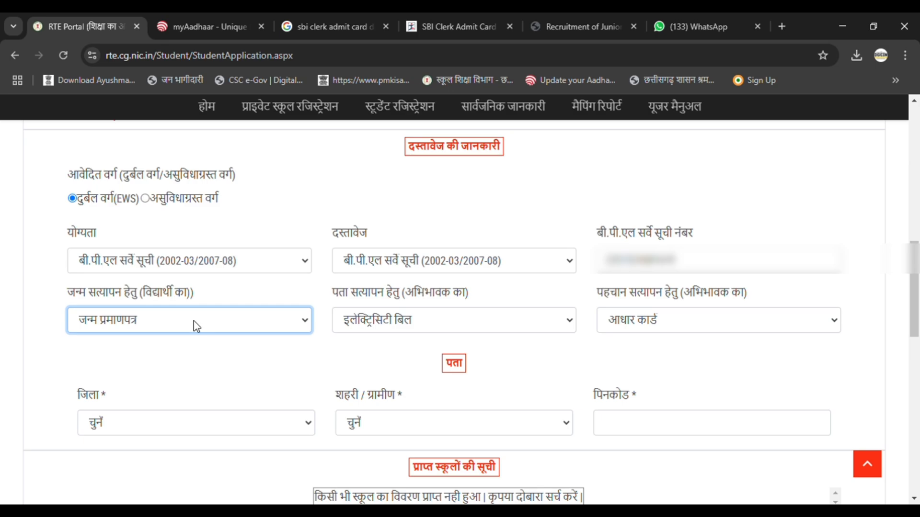
left_click(377, 320)
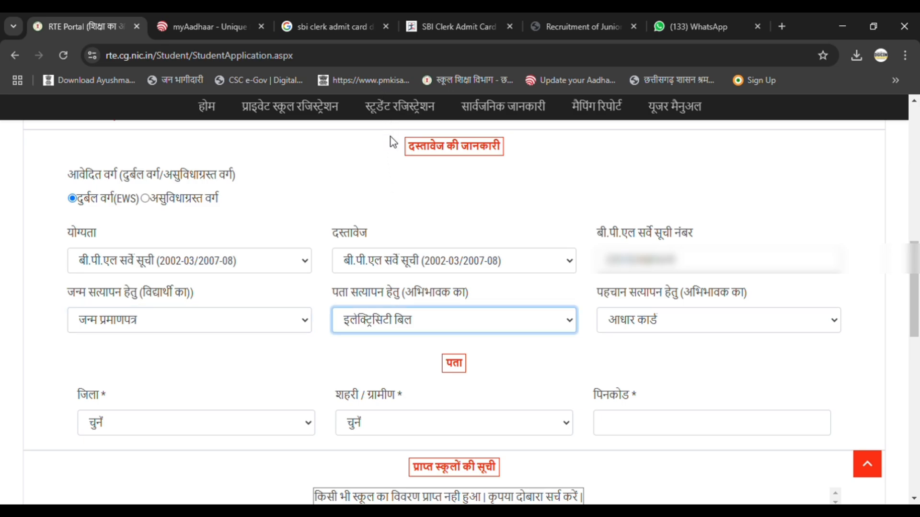
left_click(391, 181)
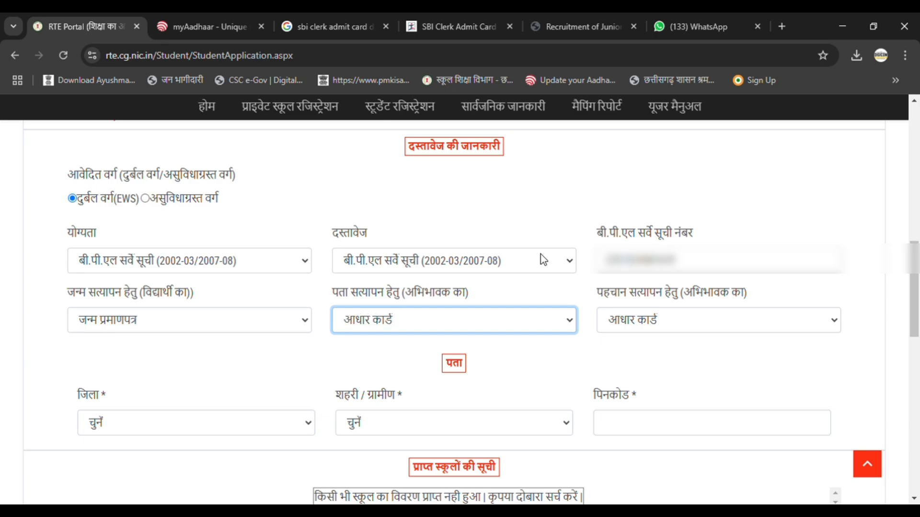
left_click(587, 339)
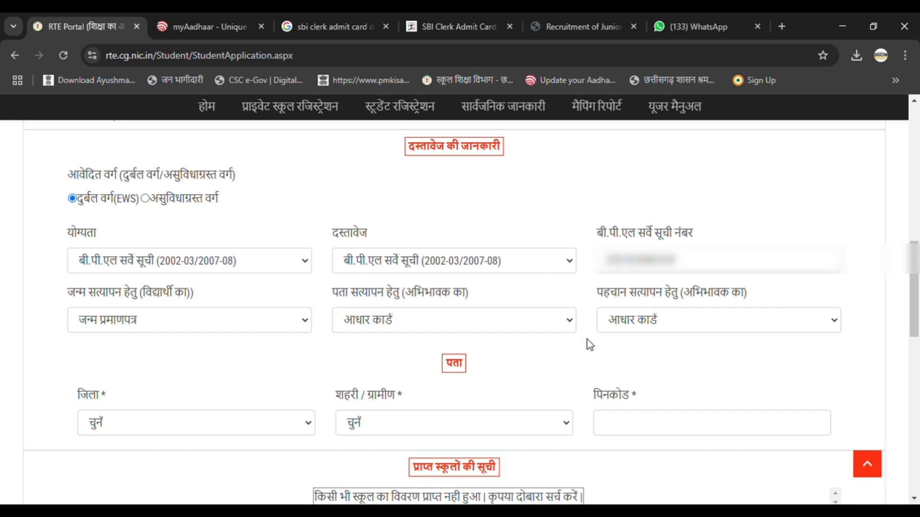
Step: Set the district (जिला) in the address section to बिलासपुर
scroll(588, 341, "down", 5)
left_click(205, 191)
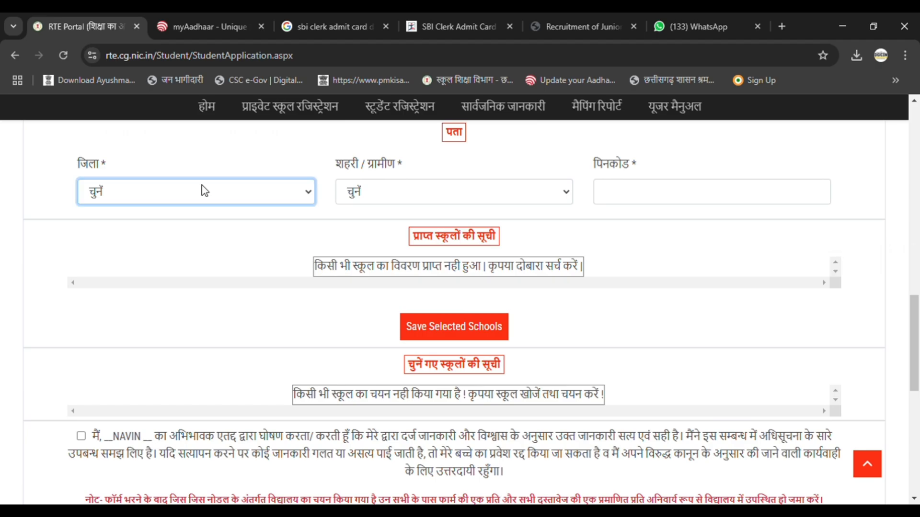
left_click(142, 353)
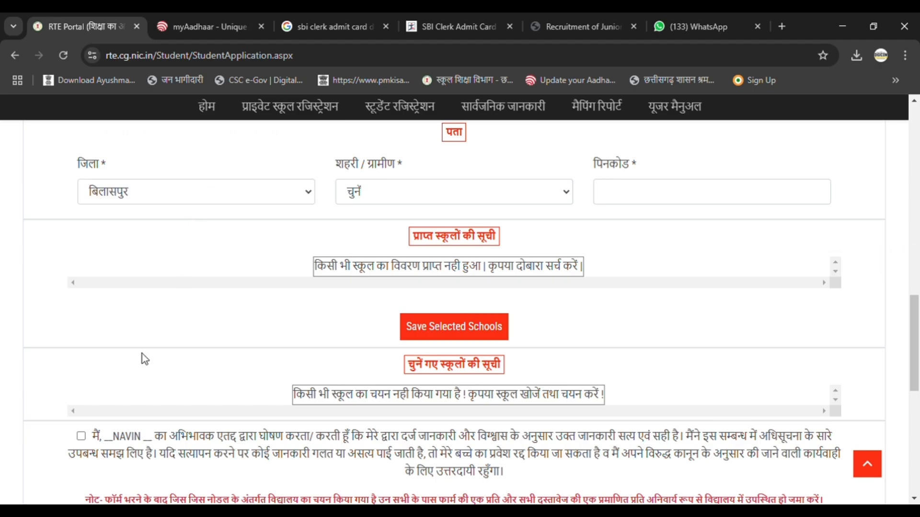
Step: Set the area type (शहरी / ग्रामीण) to शहरी and the urban body (नगरीय निकाय) to बिलासपुर
left_click(419, 194)
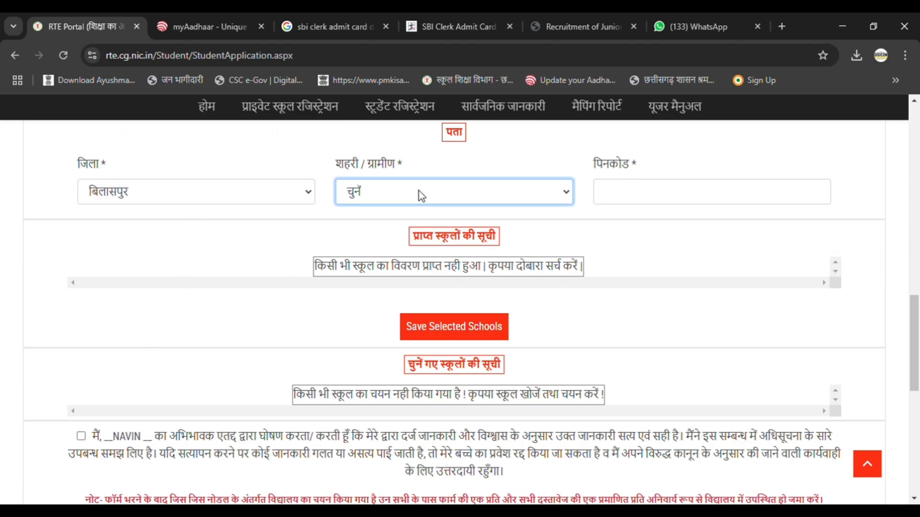
left_click(384, 240)
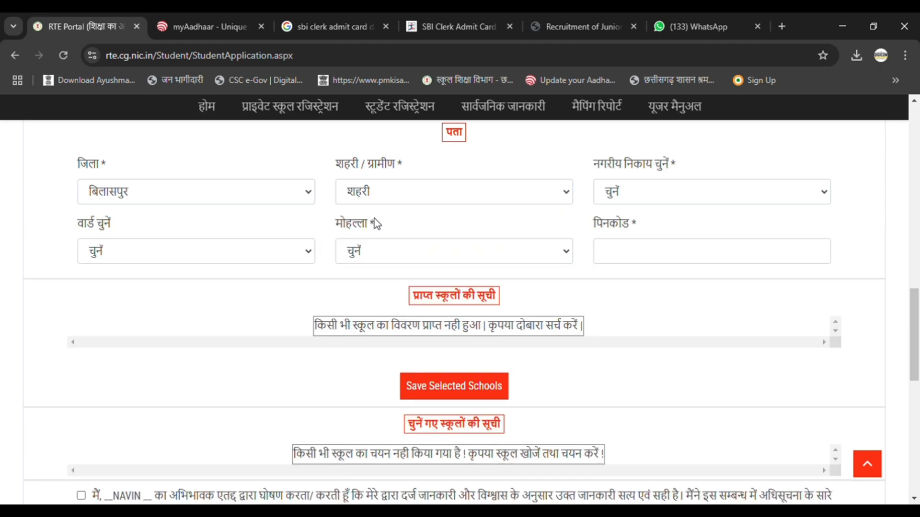
left_click(639, 193)
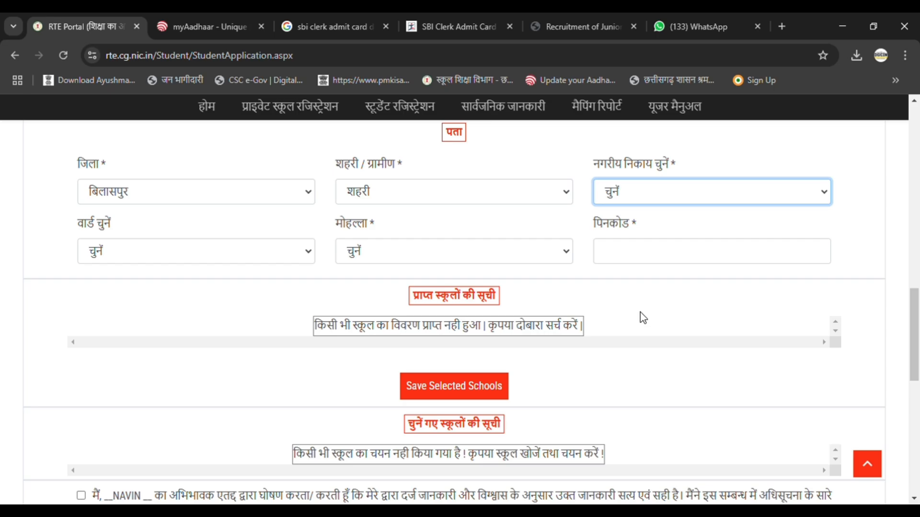
key("Down")
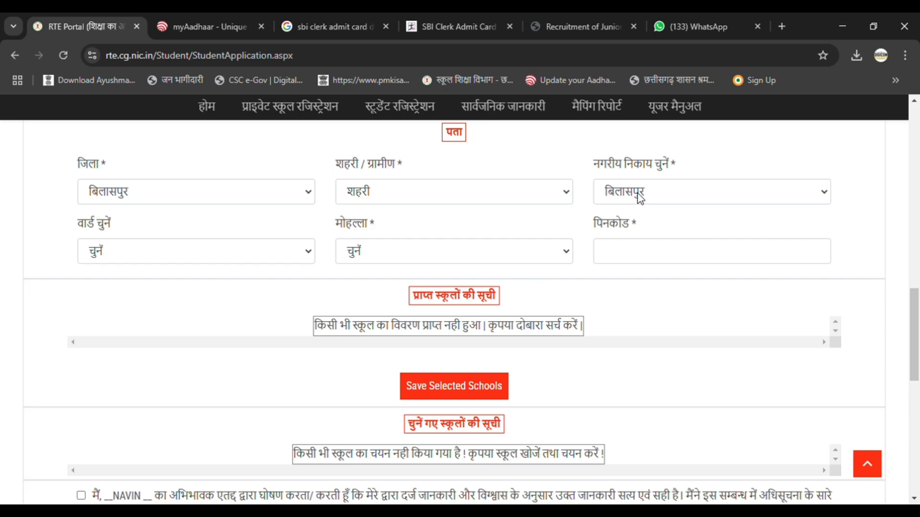
Step: Choose ward (वार्ड) 7 - गुरू घासीदास नगर and locality (मोहल्ला) HB11969 - गुरू घासीदास नगर in the address section
left_click(184, 258)
left_click(184, 362)
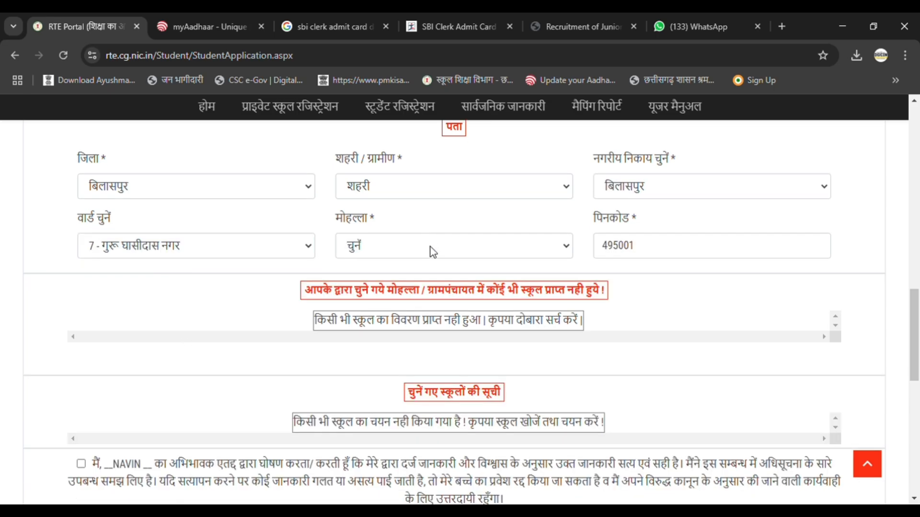
left_click(430, 246)
left_click(426, 291)
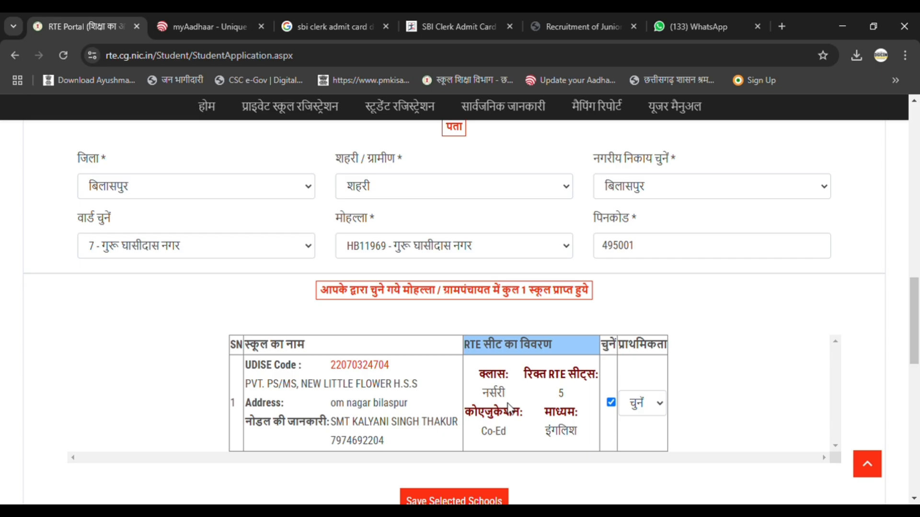
Step: Give the school PVT. PS/MS, NEW LITTLE FLOWER H.S.S priority (प्राथमिकता) 1 and save the school selection
left_click(642, 414)
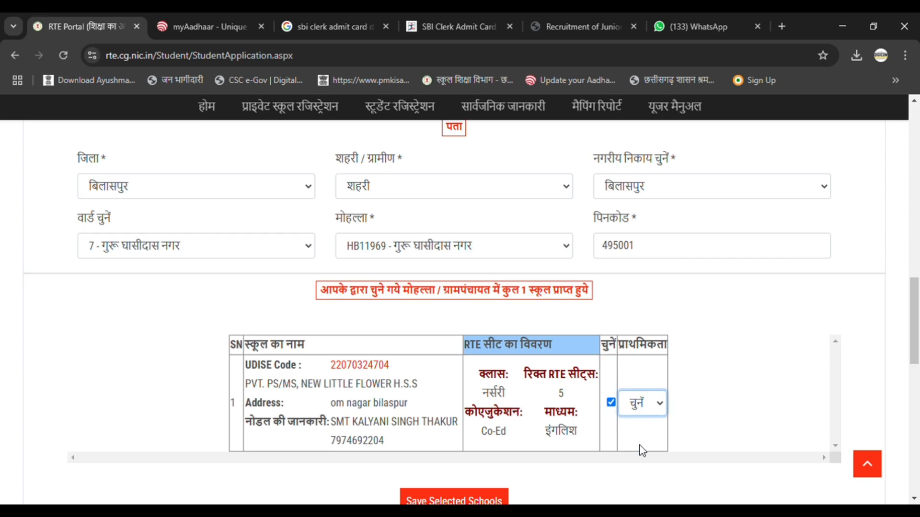
key("Down")
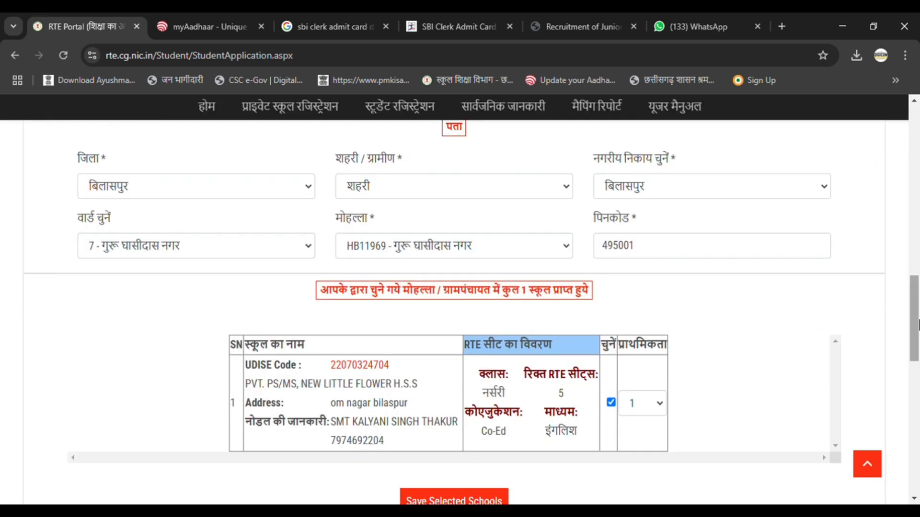
Step: Accept the guardian's declaration and save the application, confirming the submission
scroll(556, 242, "down", 6)
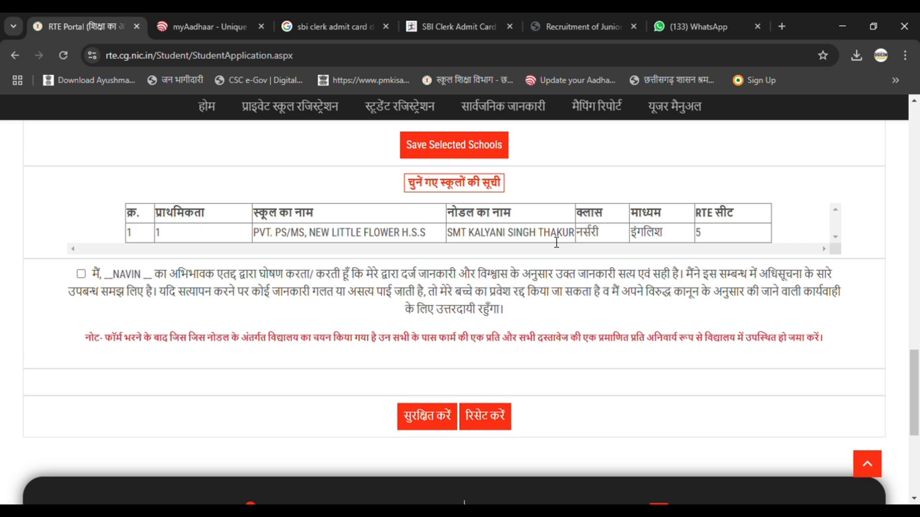
left_click(81, 274)
left_click(431, 421)
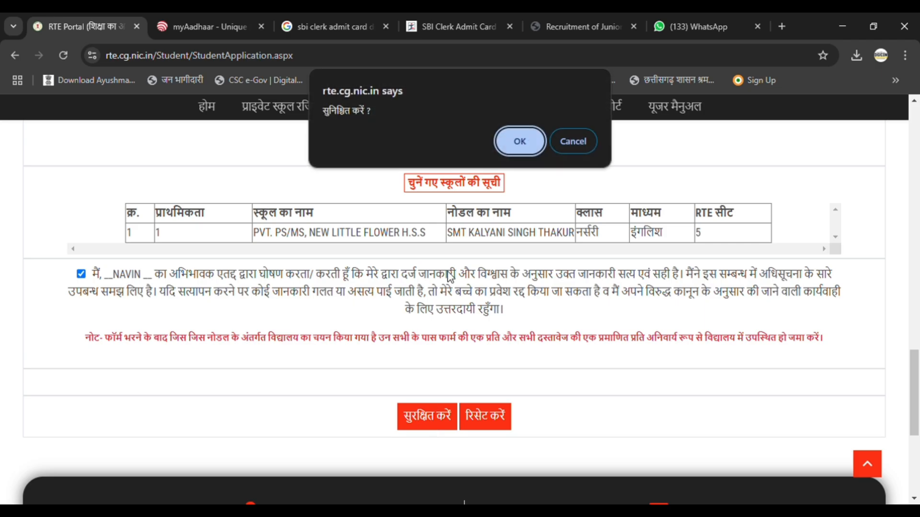
left_click(508, 142)
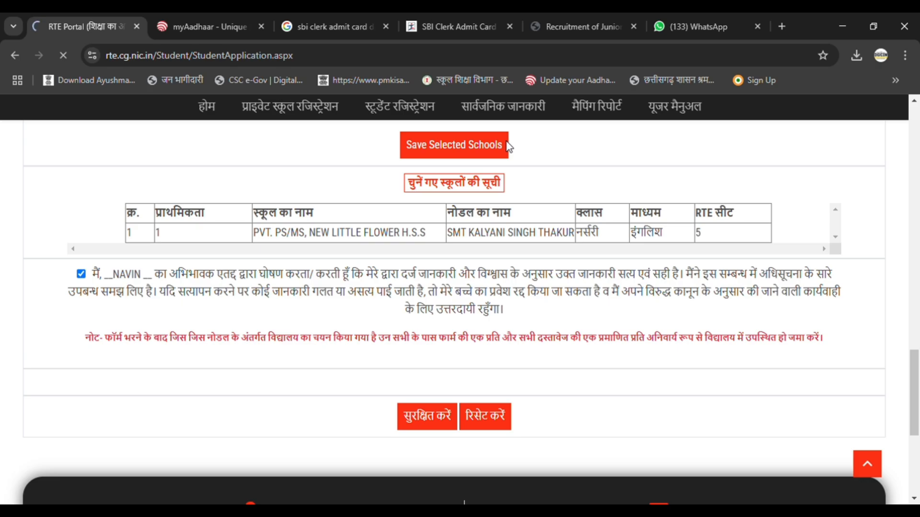
scroll(753, 281, "down", 3)
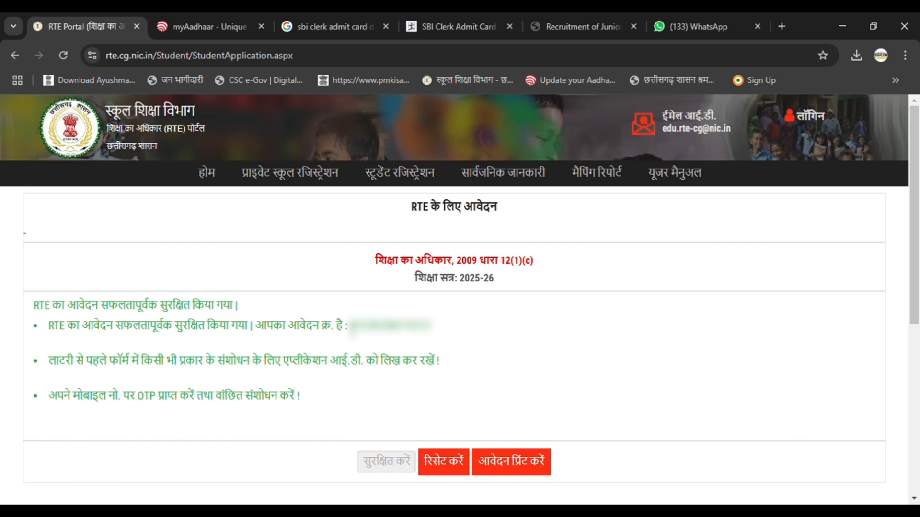
Step: Highlight the application number (आवेदन क्र.) and open the printable copy of the application
left_click_drag(351, 326, 442, 329)
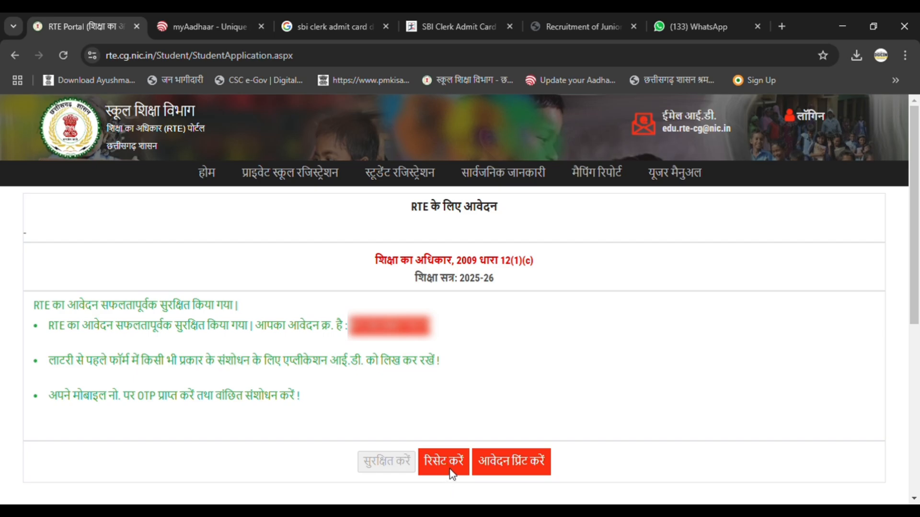
left_click(536, 469)
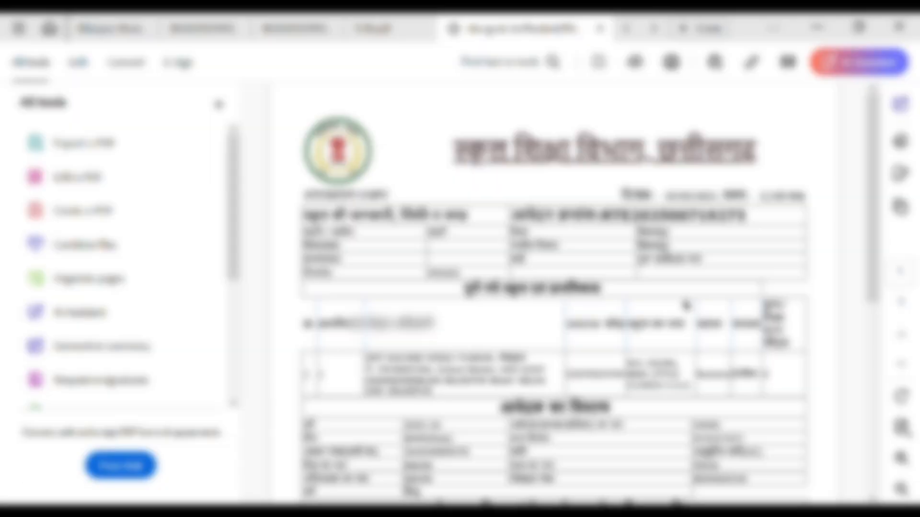